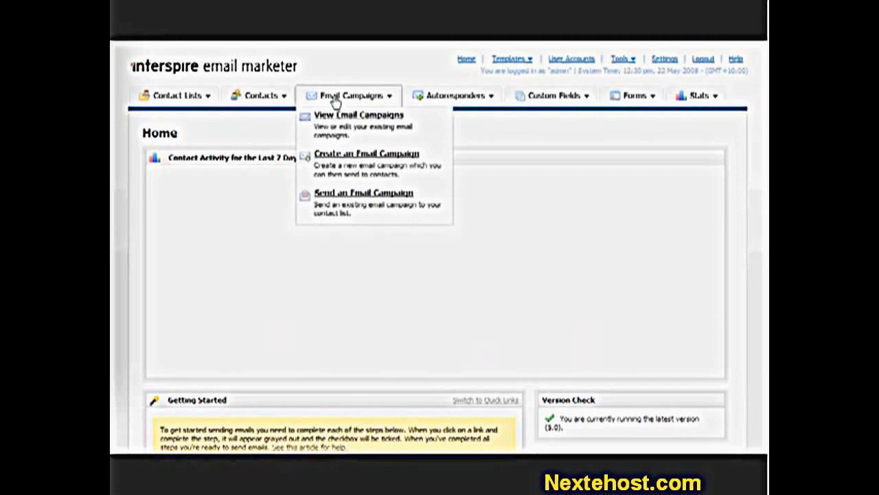
# Look at the form for sending a campaign and at the list of existing email campaigns
pyautogui.click(361, 198)
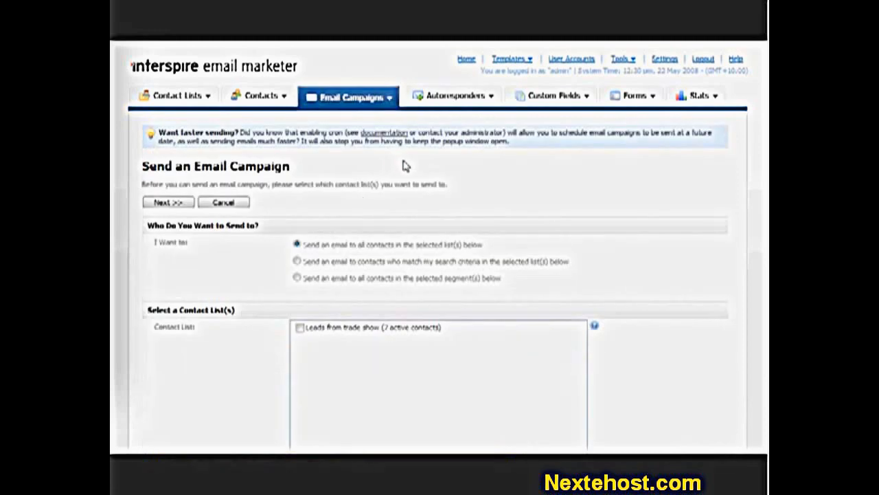
pyautogui.click(362, 100)
pyautogui.click(362, 121)
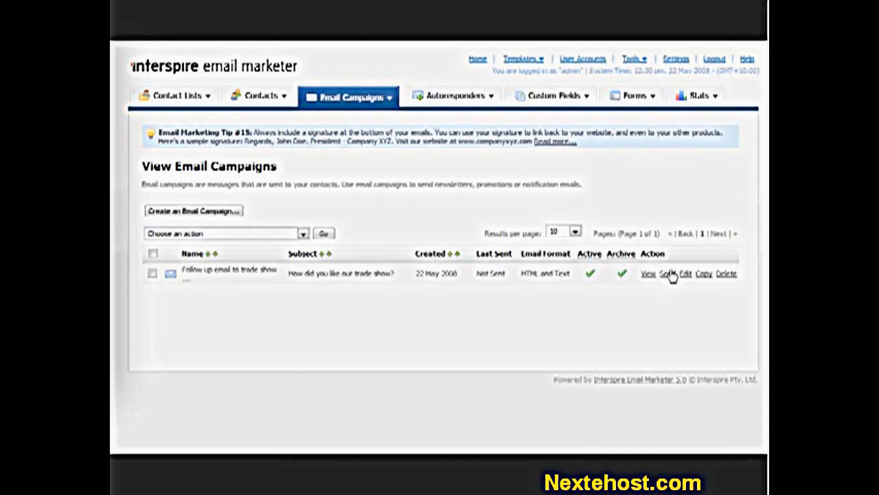
# Start sending an email campaign to all contacts in the "Leads from trade show" list and continue to the campaign settings
pyautogui.click(351, 100)
pyautogui.click(360, 193)
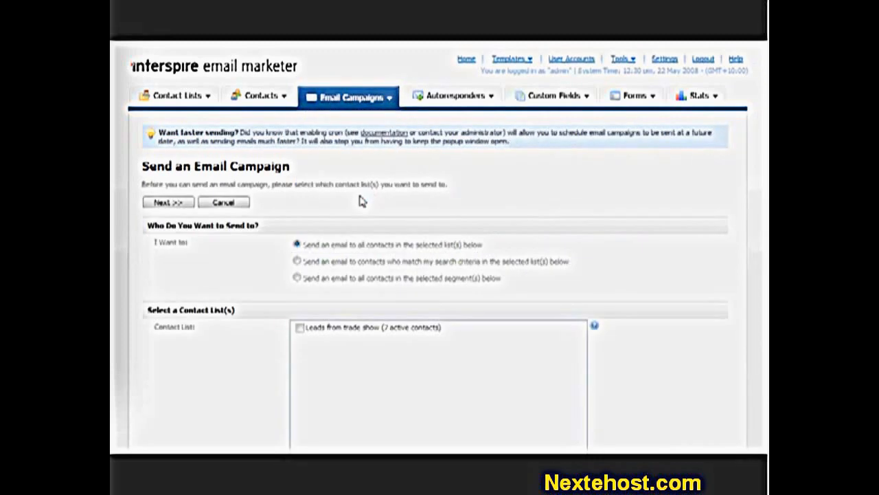
pyautogui.click(296, 245)
pyautogui.scroll(-2, 360, 314)
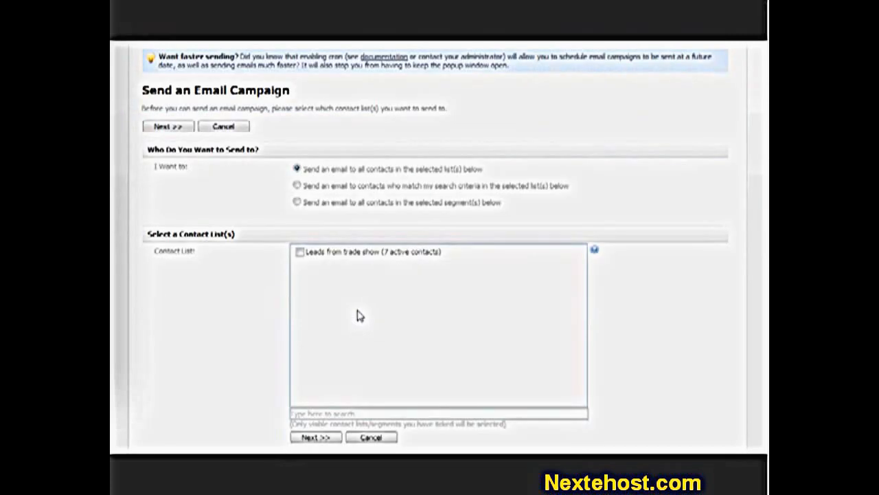
pyautogui.click(301, 253)
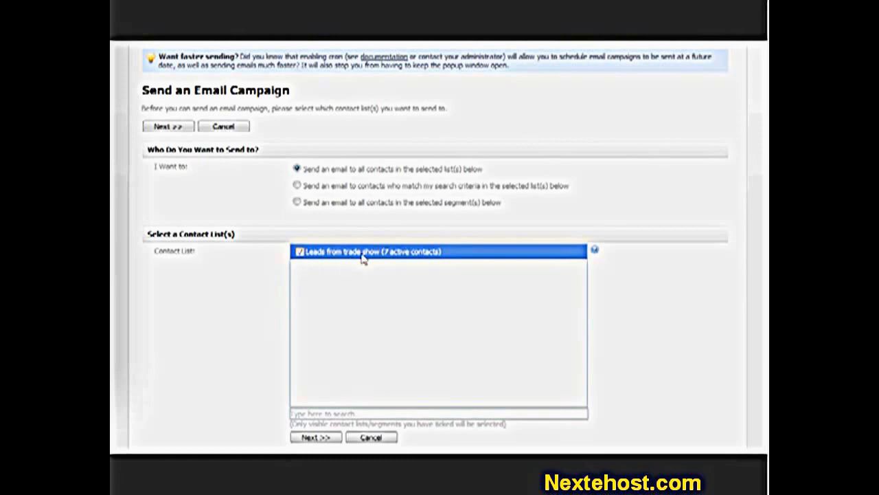
pyautogui.scroll(-2, 371, 360)
pyautogui.click(314, 383)
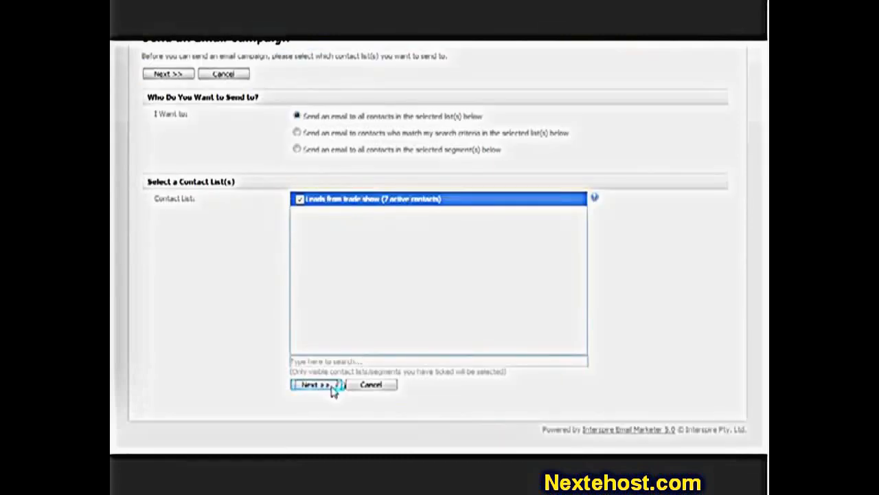
pyautogui.click(315, 277)
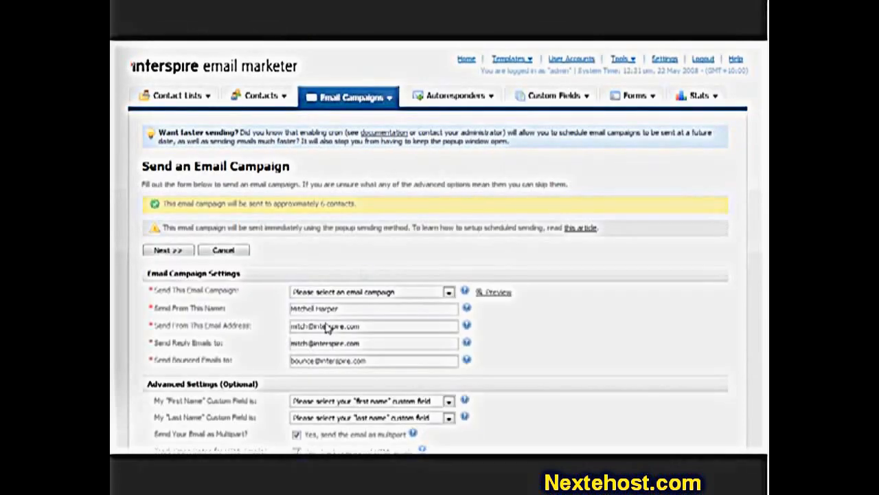
# Choose "Follow up email to trade show leads" as the email campaign to send
pyautogui.scroll(-2, 359, 269)
pyautogui.click(371, 218)
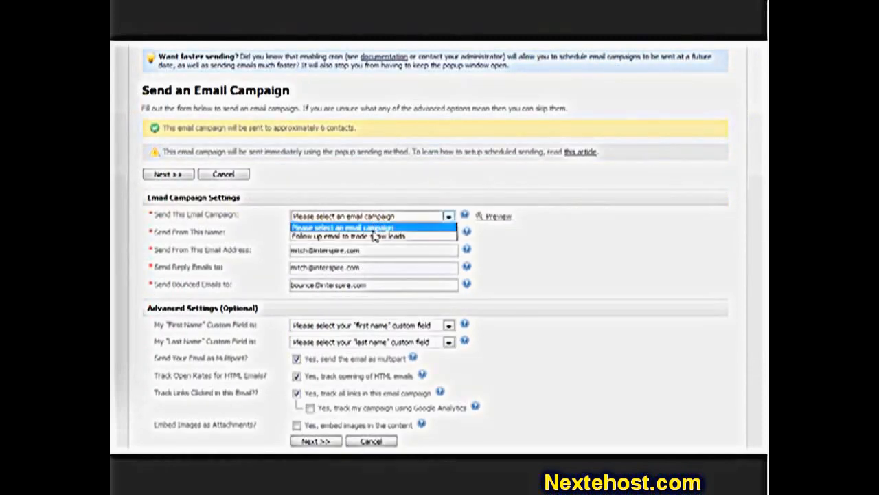
pyautogui.click(374, 237)
# Preview the HTML version of the selected email campaign and return to the send settings
pyautogui.click(491, 217)
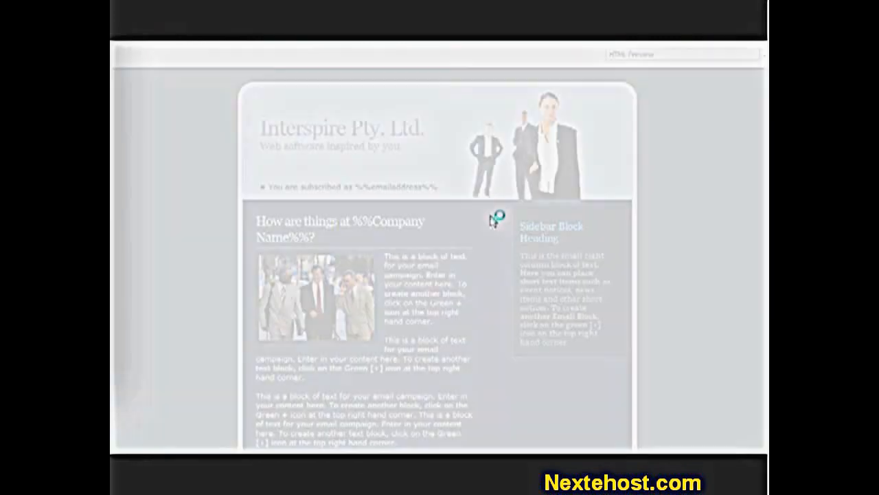
pyautogui.scroll(-2, 479, 239)
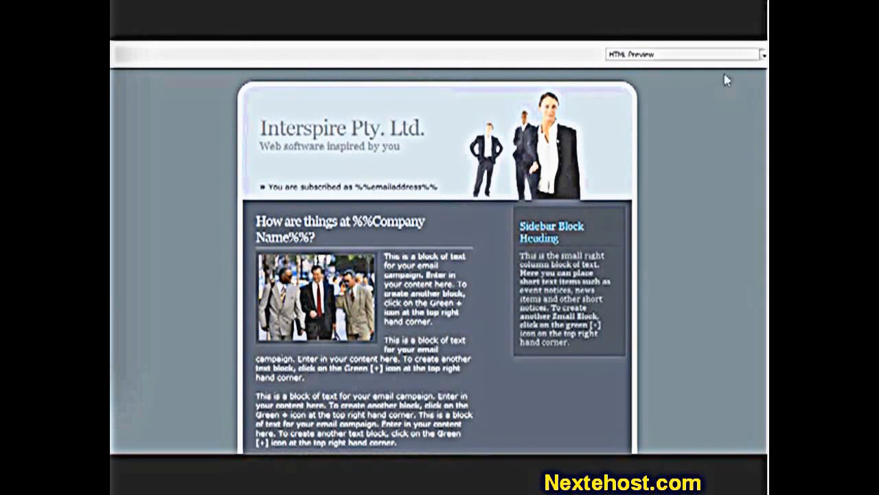
pyautogui.click(740, 46)
pyautogui.click(570, 268)
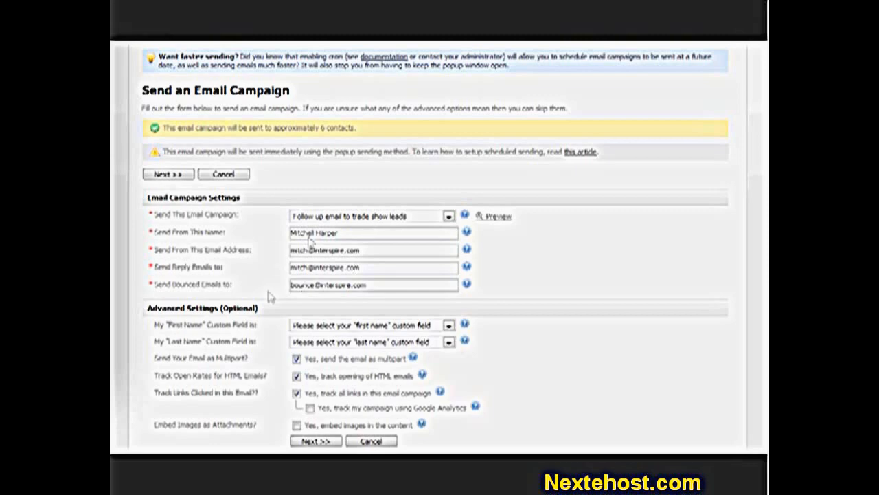
# Inspect the first name custom field choices and try the Google Analytics tracking option in the advanced settings
pyautogui.scroll(-2, 226, 291)
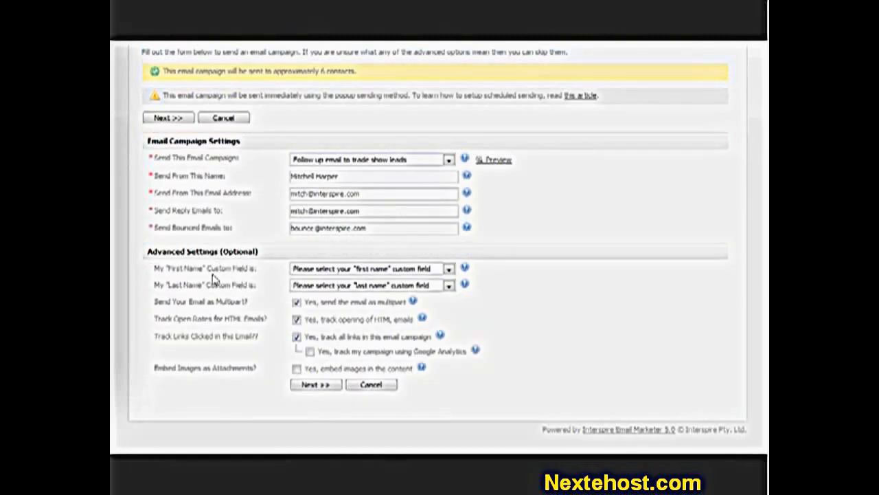
pyautogui.click(317, 269)
pyautogui.click(317, 273)
pyautogui.moveTo(428, 320)
pyautogui.click(383, 352)
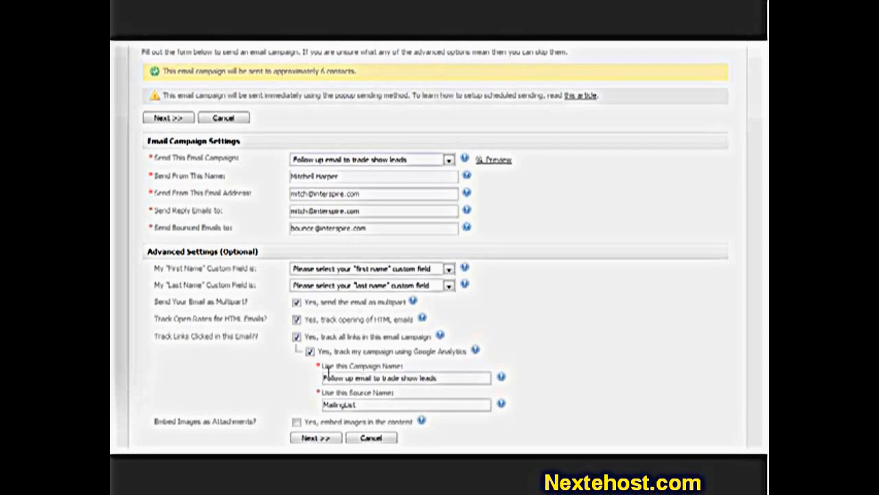
pyautogui.click(358, 353)
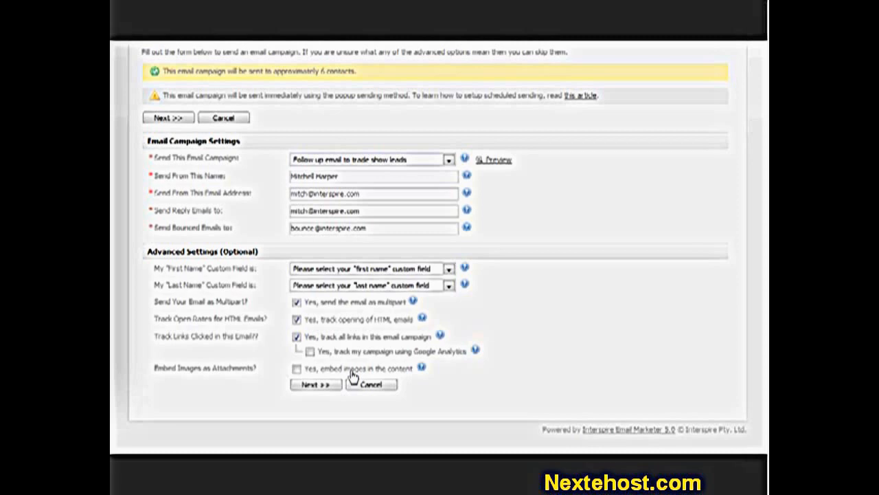
# Accept the campaign settings, send the campaign immediately through the popup window, and close the sending report
pyautogui.click(330, 386)
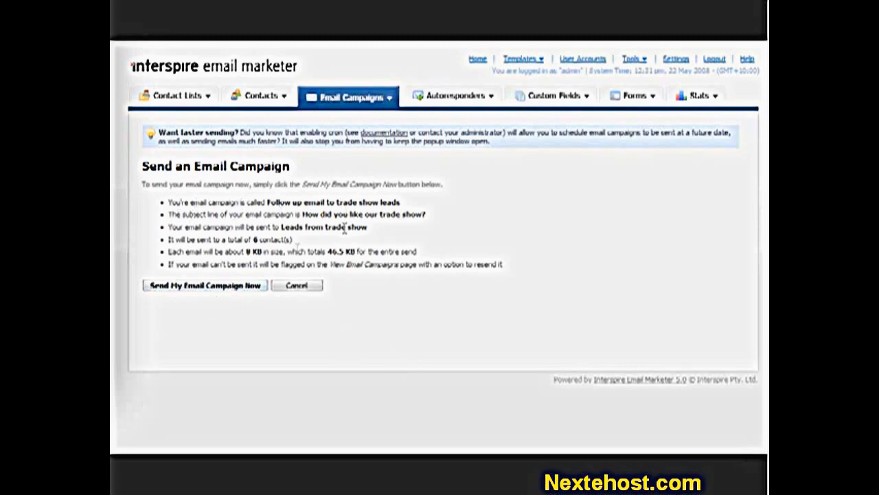
pyautogui.moveTo(219, 251)
pyautogui.mouseDown()
pyautogui.moveTo(276, 244)
pyautogui.moveTo(222, 264)
pyautogui.mouseUp()
pyautogui.click(227, 263)
pyautogui.click(236, 285)
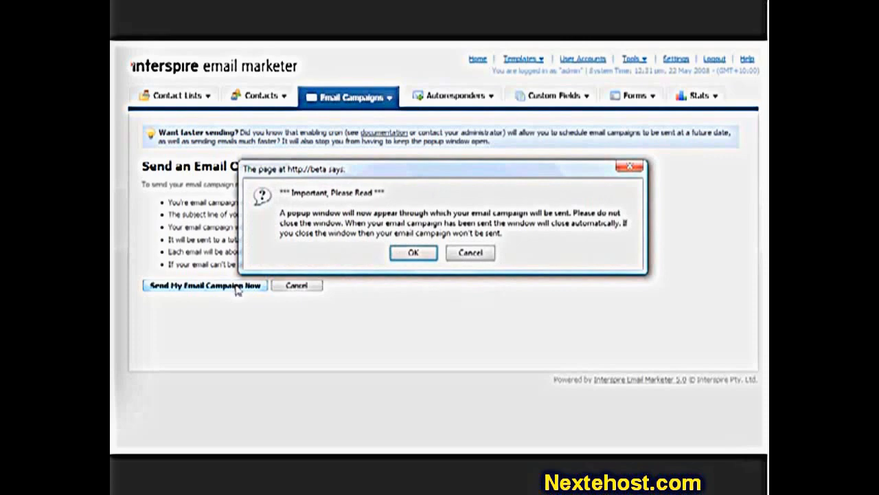
pyautogui.click(408, 256)
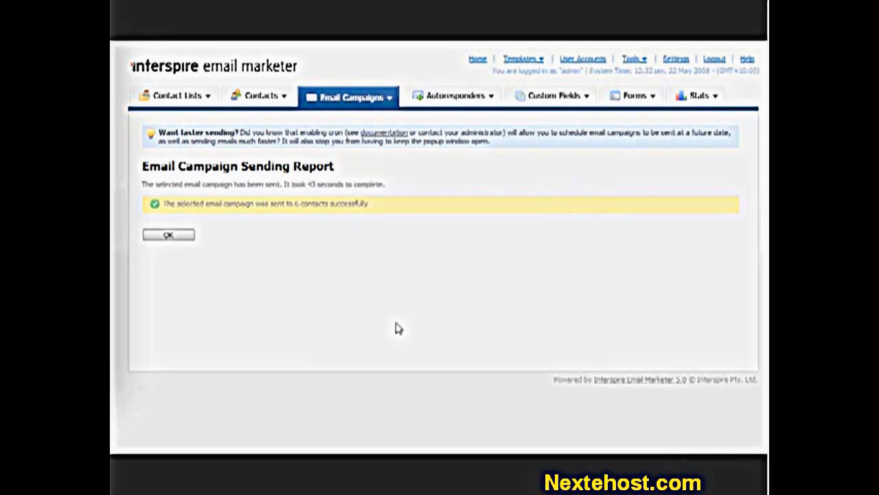
pyautogui.click(180, 236)
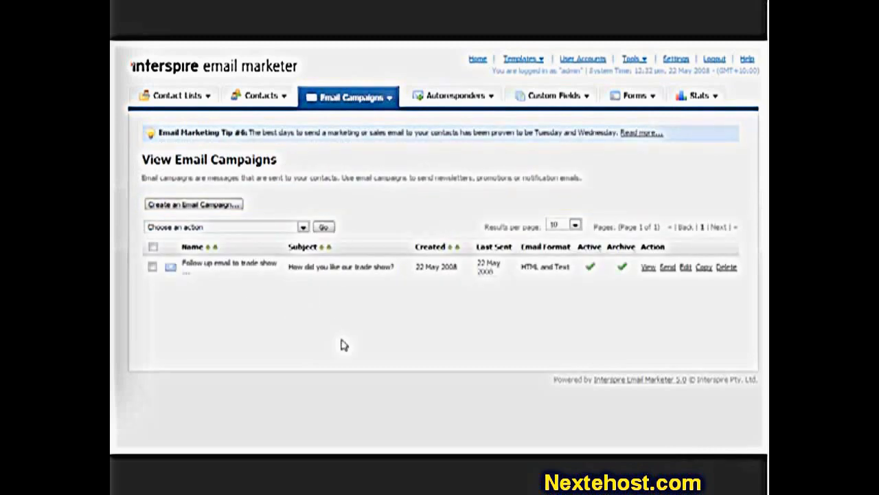
# Switch to Gmail and read the received "How did you like our trade show?" email down to its unsubscribe link
pyautogui.moveTo(493, 268)
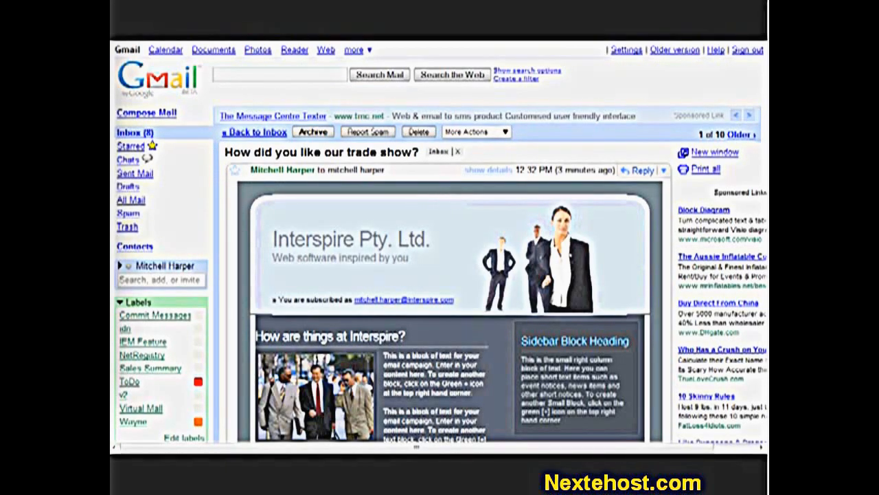
pyautogui.scroll(-3, 440, 240)
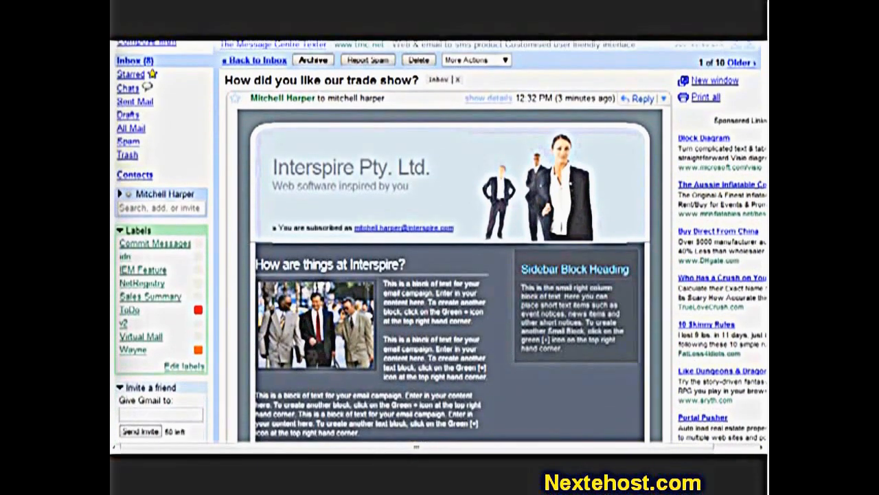
pyautogui.scroll(-7, 440, 240)
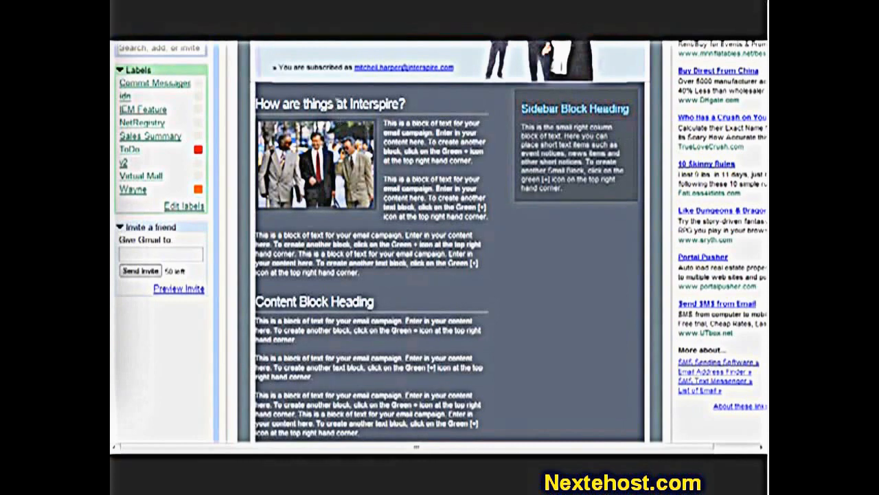
pyautogui.scroll(-12, 423, 179)
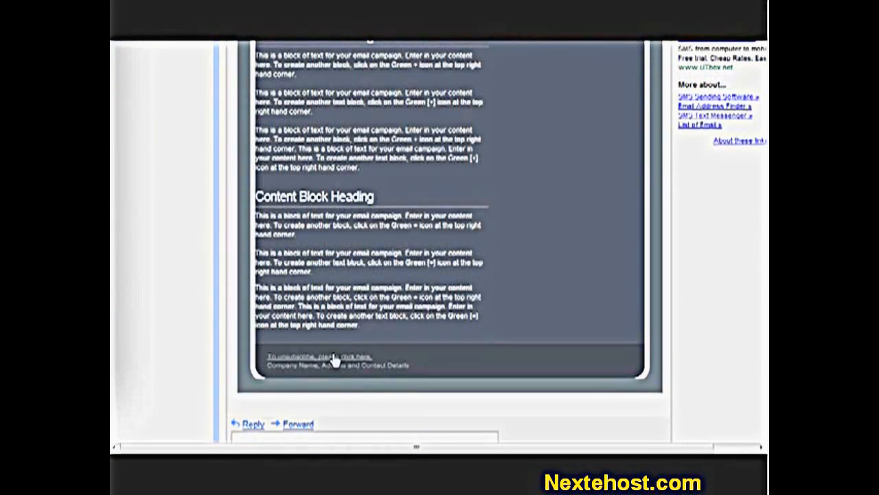
pyautogui.scroll(12, 456, 367)
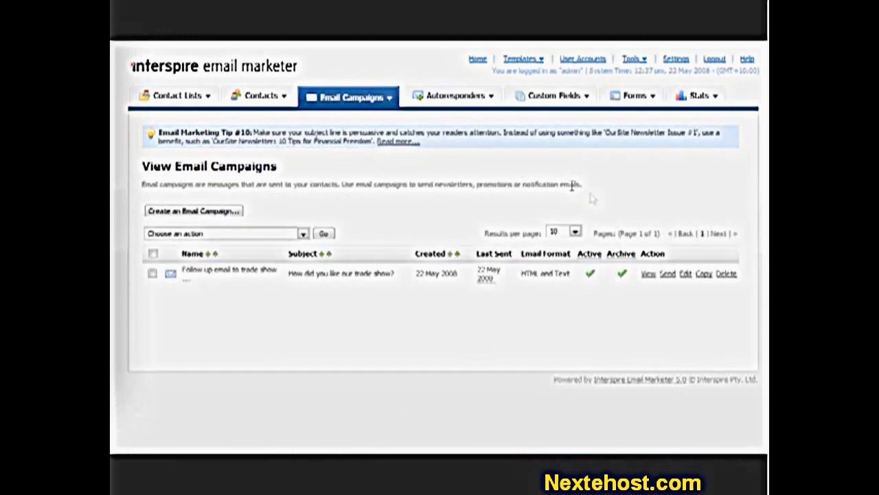
# Enable cron support in the application's cron settings
pyautogui.click(671, 60)
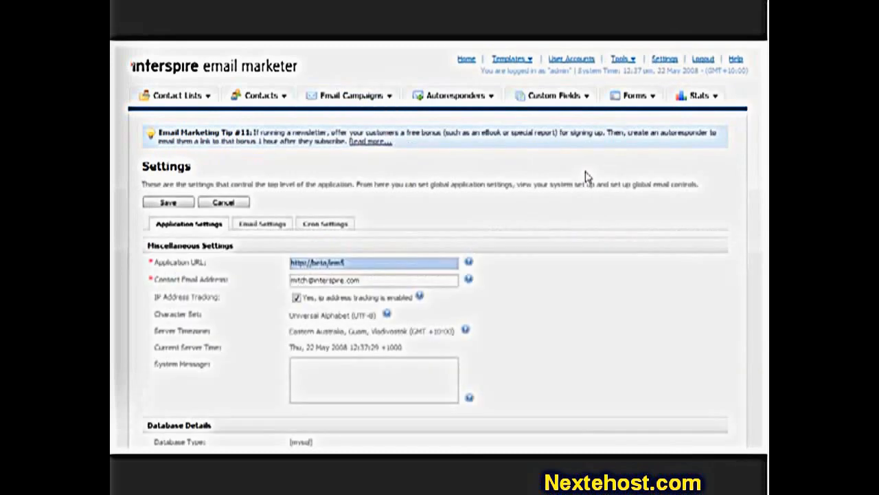
pyautogui.click(332, 224)
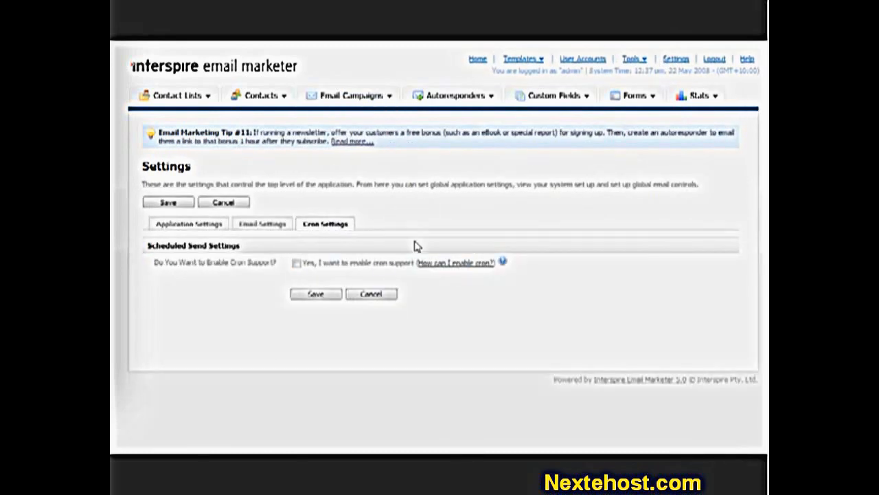
pyautogui.doubleClick(371, 266)
pyautogui.click(371, 265)
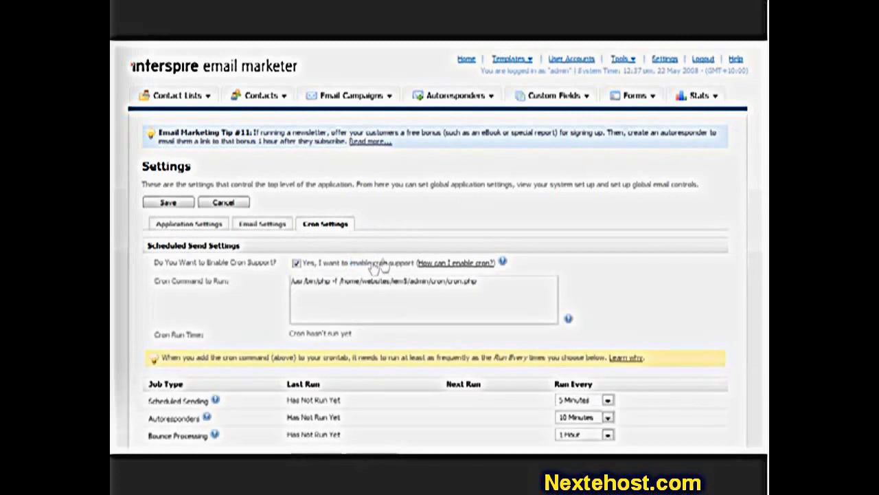
# Consult the help article on setting up scheduled sending with cron, and highlight the cron command to run
pyautogui.click(447, 267)
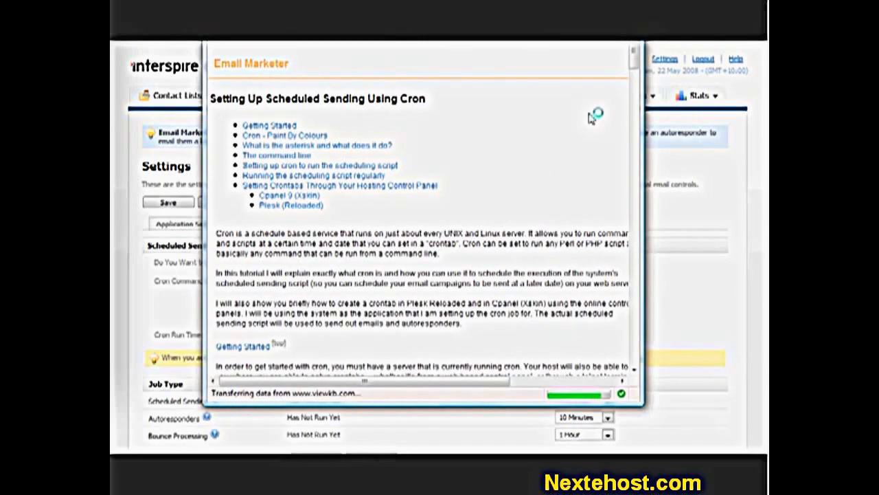
pyautogui.moveTo(633, 63)
pyautogui.mouseDown()
pyautogui.moveTo(625, 120)
pyautogui.moveTo(632, 360)
pyautogui.moveTo(646, 60)
pyautogui.mouseUp()
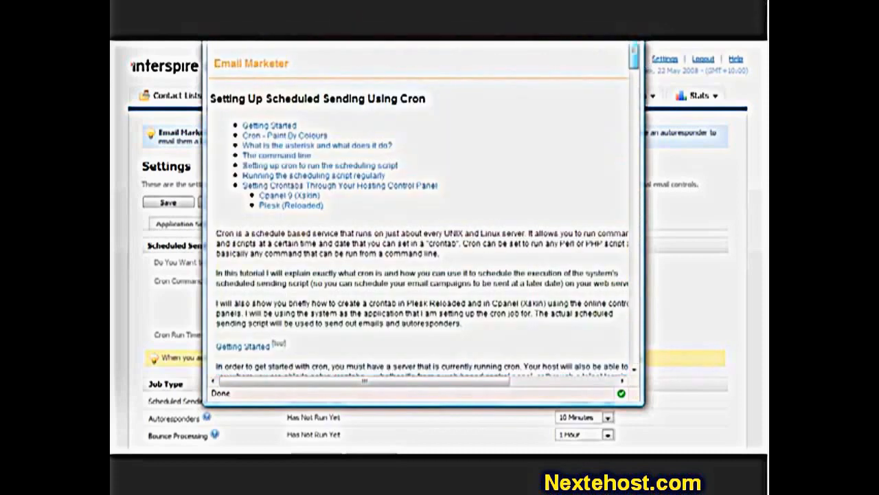
pyautogui.click(632, 42)
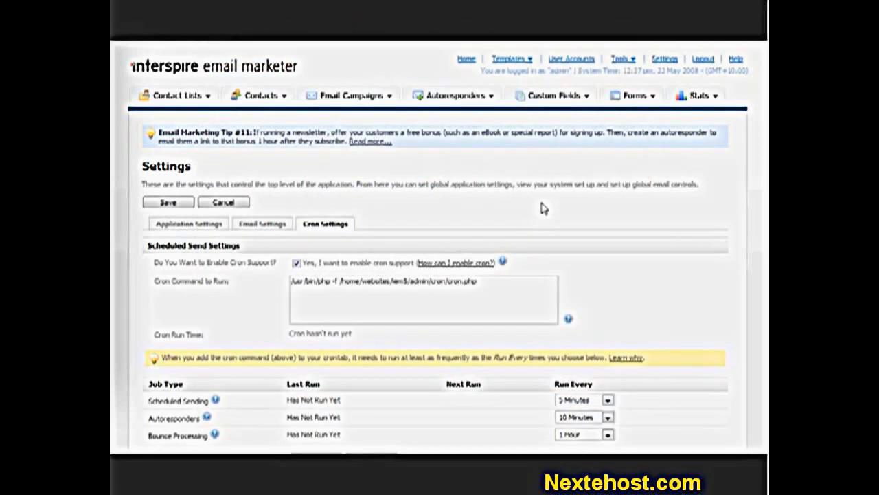
pyautogui.moveTo(477, 282); pyautogui.dragTo(294, 285)
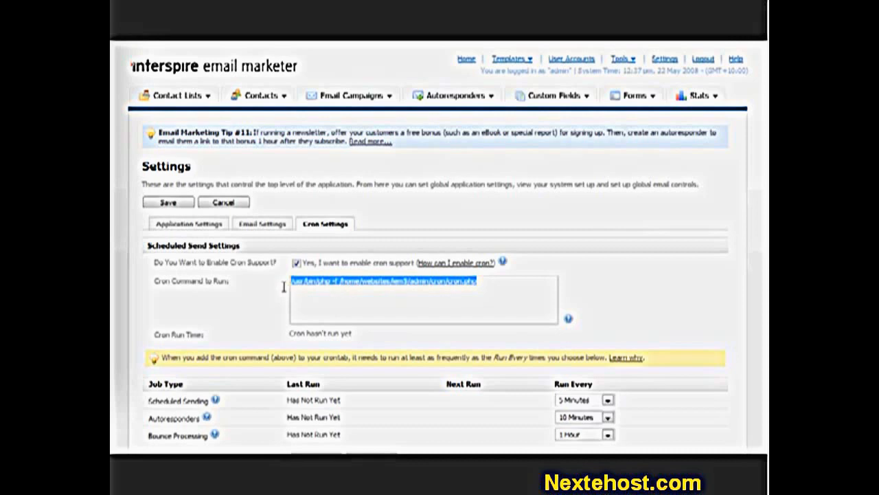
pyautogui.click(634, 233)
# Check the run intervals for scheduled sending, autoresponders and bounce processing, and save the cron settings
pyautogui.scroll(-3, 634, 233)
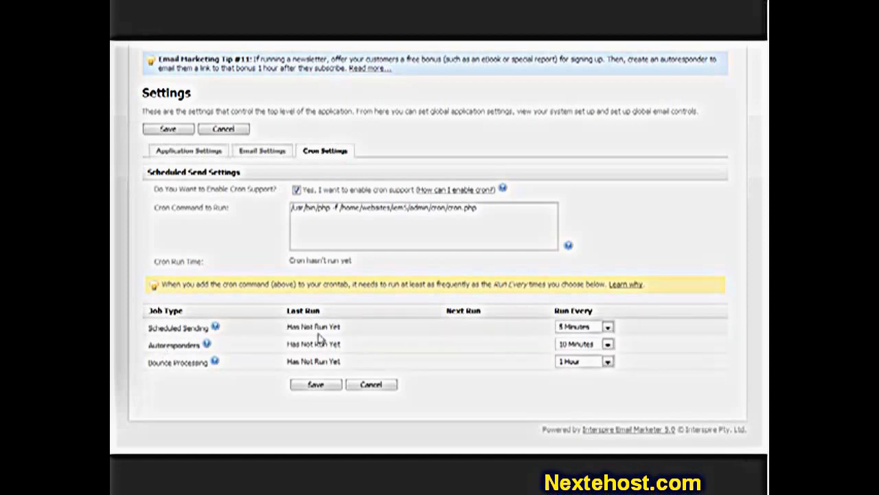
pyautogui.click(570, 327)
pyautogui.click(570, 329)
pyautogui.click(570, 344)
pyautogui.click(571, 343)
pyautogui.click(575, 365)
pyautogui.click(576, 364)
pyautogui.click(335, 386)
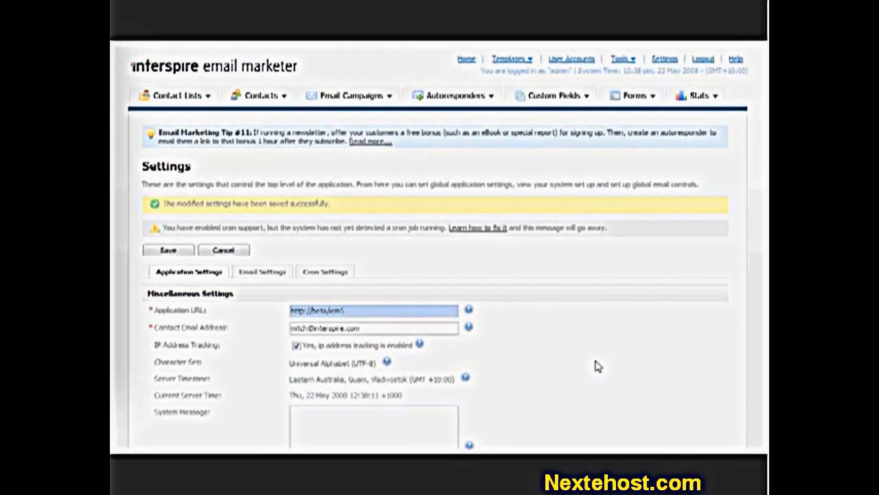
# Open the send form for the trade show follow-up campaign from the list of email campaigns
pyautogui.moveTo(364, 99)
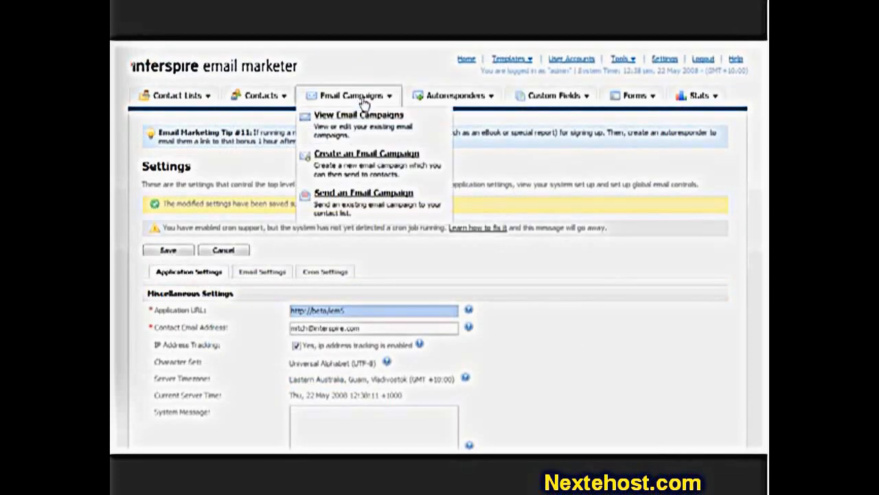
pyautogui.click(358, 117)
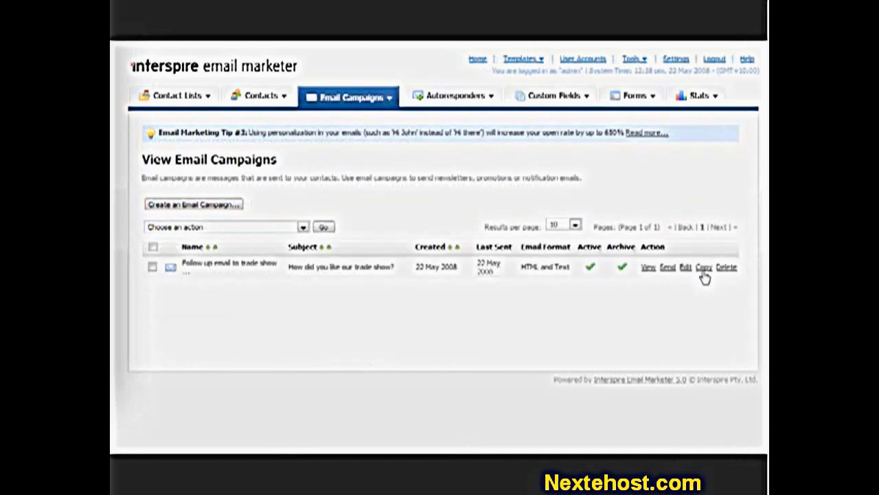
pyautogui.click(669, 268)
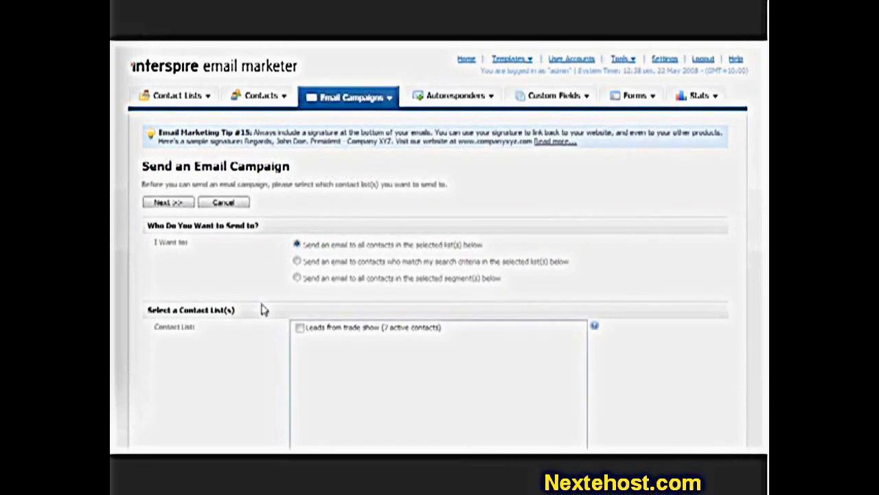
# Send to contacts who match search criteria in the "Leads from trade show" contact list, and continue to the filter form
pyautogui.click(347, 268)
pyautogui.click(317, 328)
pyautogui.scroll(-2, 249, 320)
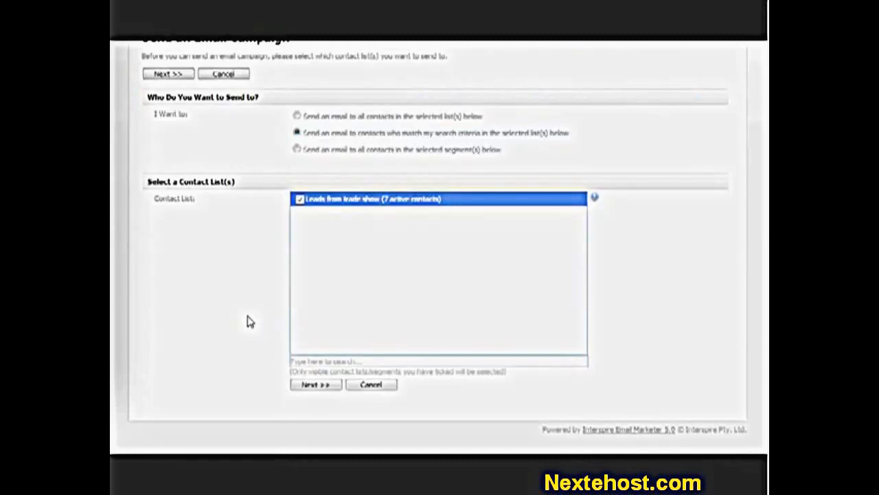
pyautogui.click(318, 386)
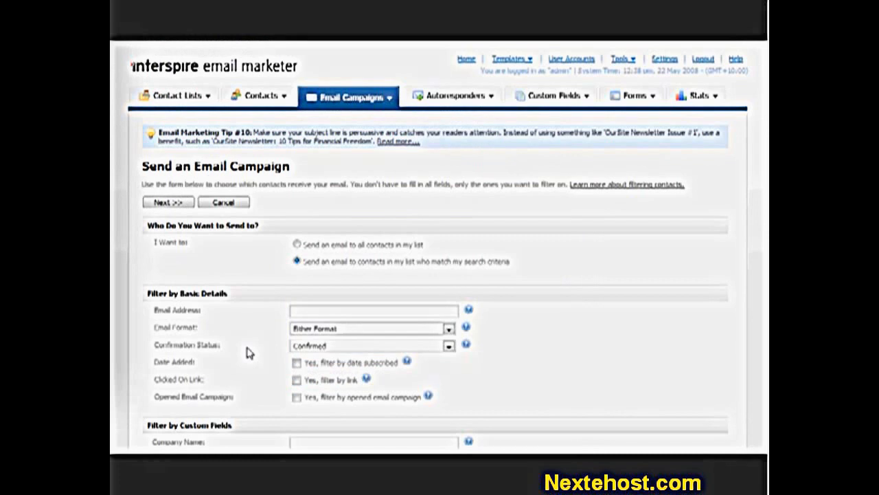
# Filter the recipients by country to North America and Australia, and continue to the campaign settings
pyautogui.scroll(-2, 281, 336)
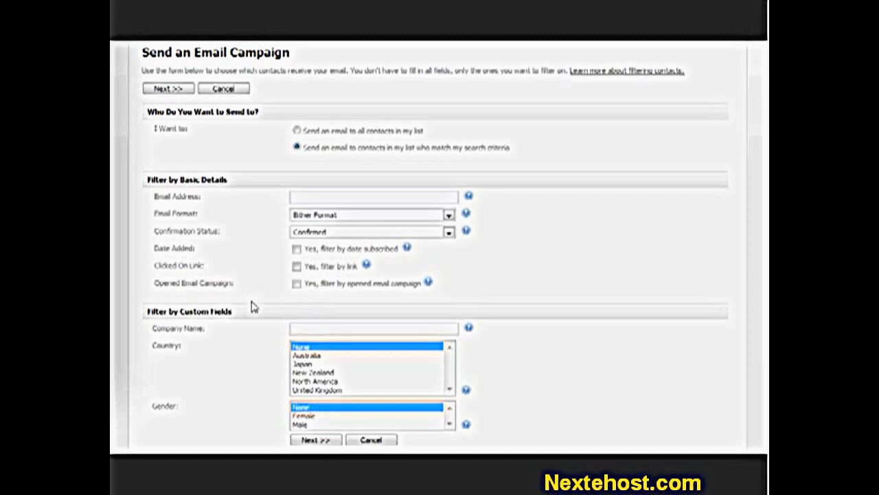
pyautogui.scroll(-1, 251, 306)
pyautogui.click(328, 325)
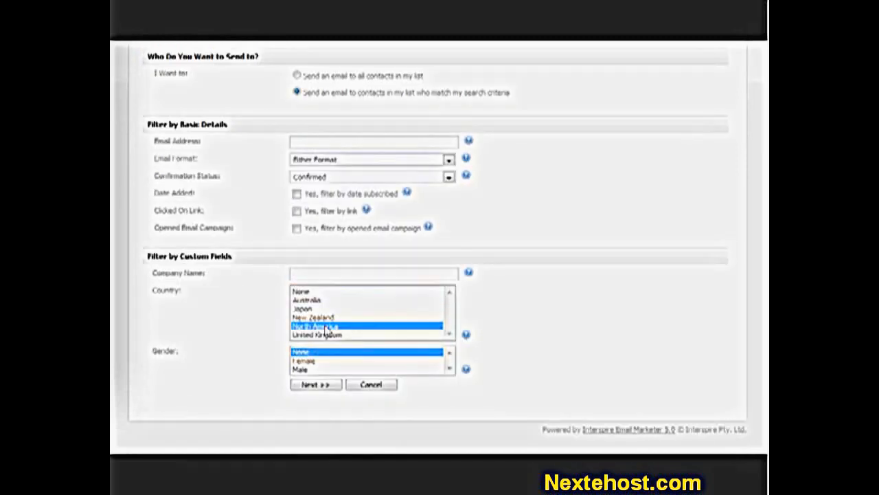
pyautogui.keyDown('ctrl'); pyautogui.click(318, 301); pyautogui.keyUp('ctrl')
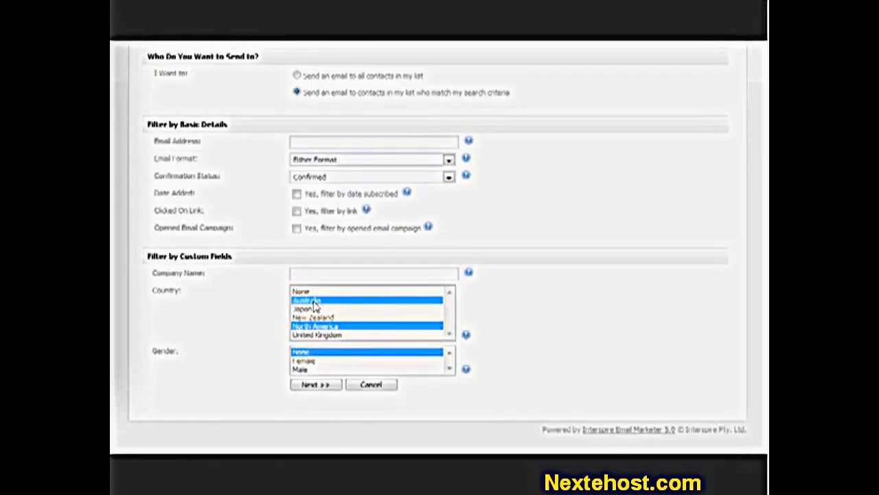
pyautogui.click(305, 389)
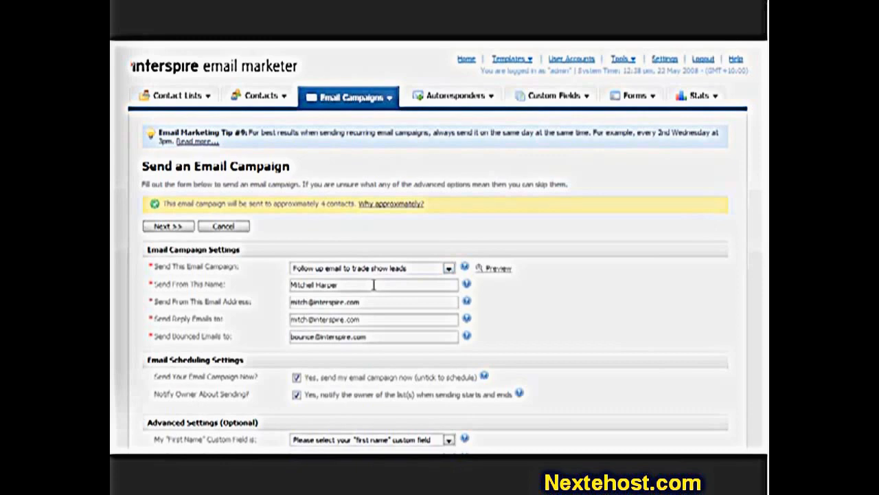
# Keep the default send-now and tracking settings for the trade show follow-up campaign, and schedule it
pyautogui.scroll(-5, 374, 284)
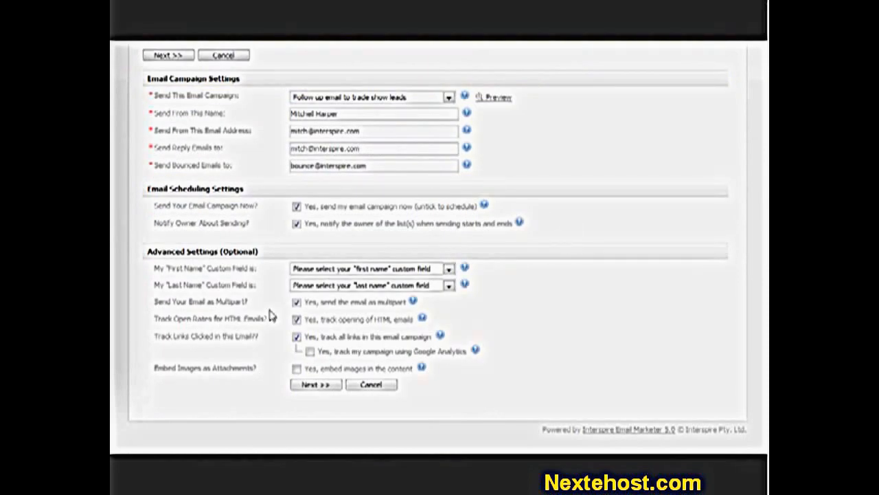
pyautogui.click(317, 384)
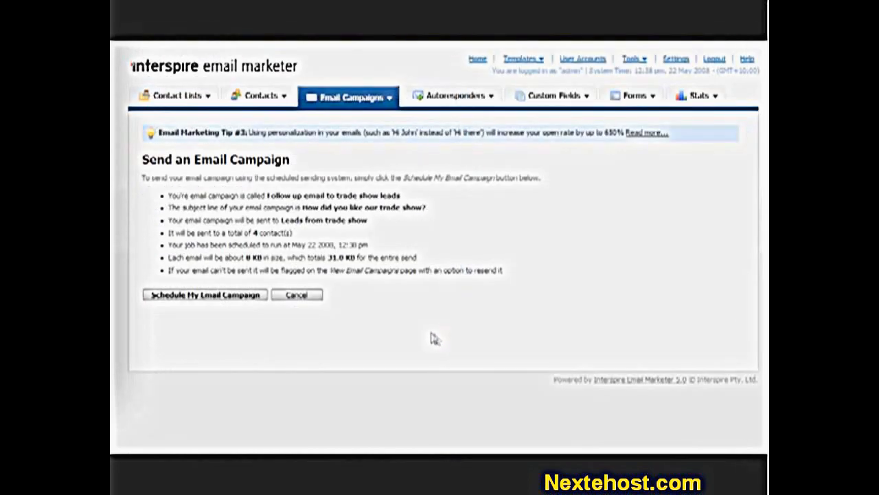
pyautogui.click(238, 297)
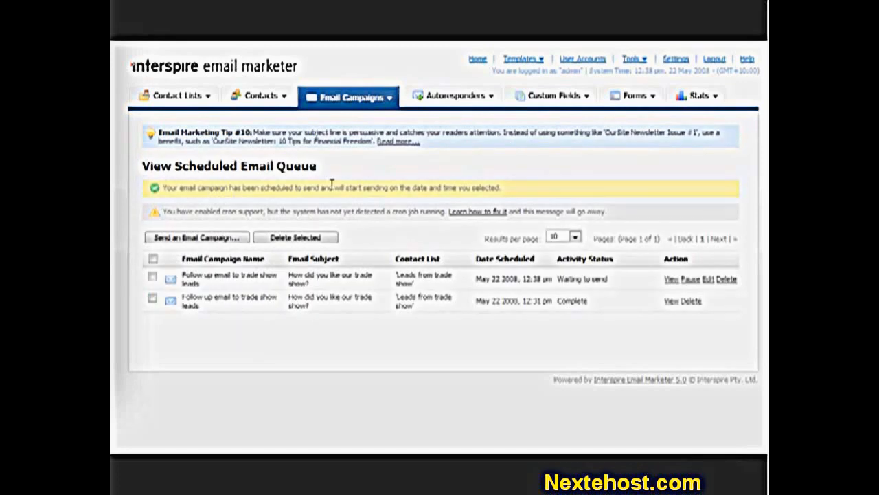
# View the scheduled email queue and delete the trade show follow-up entry that is waiting to send
pyautogui.click(343, 98)
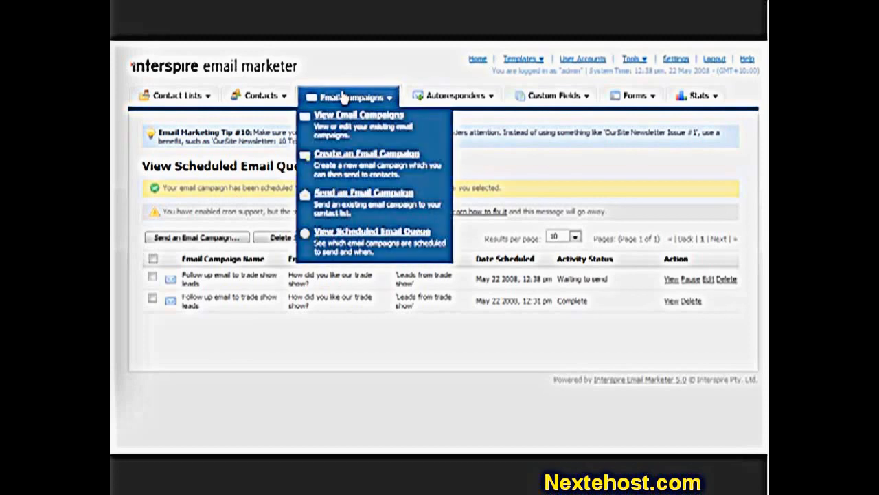
pyautogui.click(354, 234)
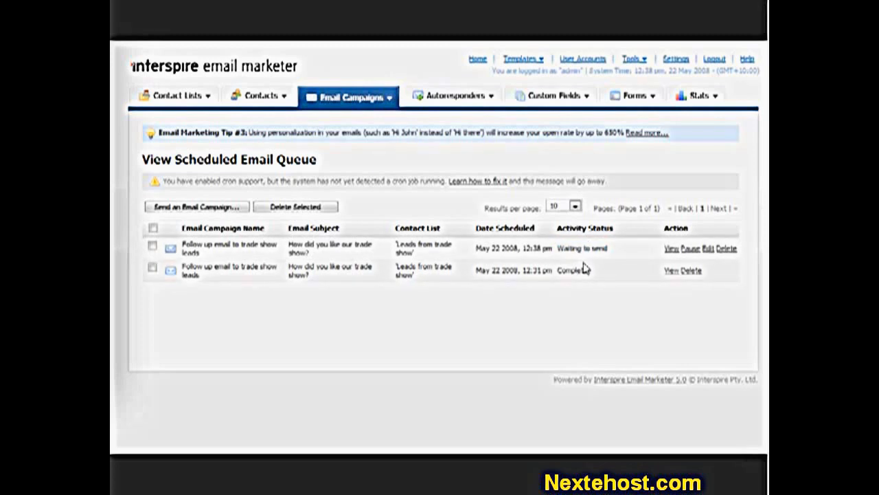
pyautogui.click(726, 248)
pyautogui.click(414, 242)
# Return to the list of email campaigns and start sending the trade show follow-up campaign
pyautogui.moveTo(350, 101)
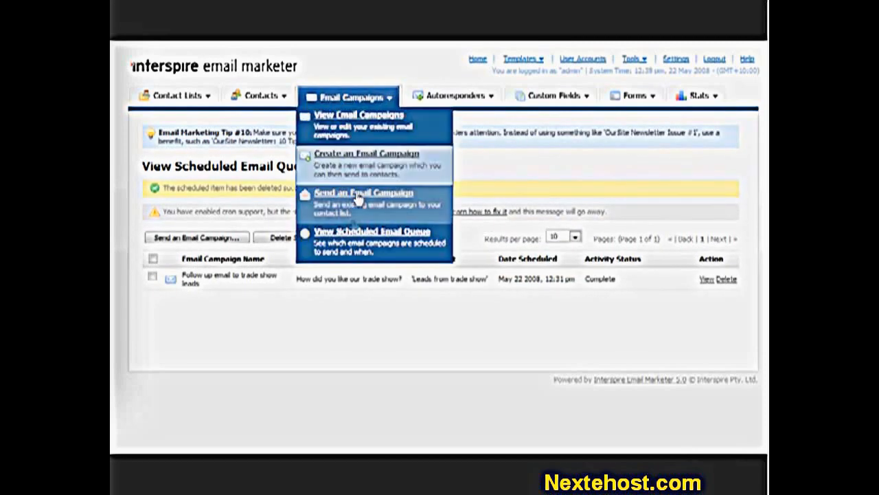
pyautogui.click(358, 141)
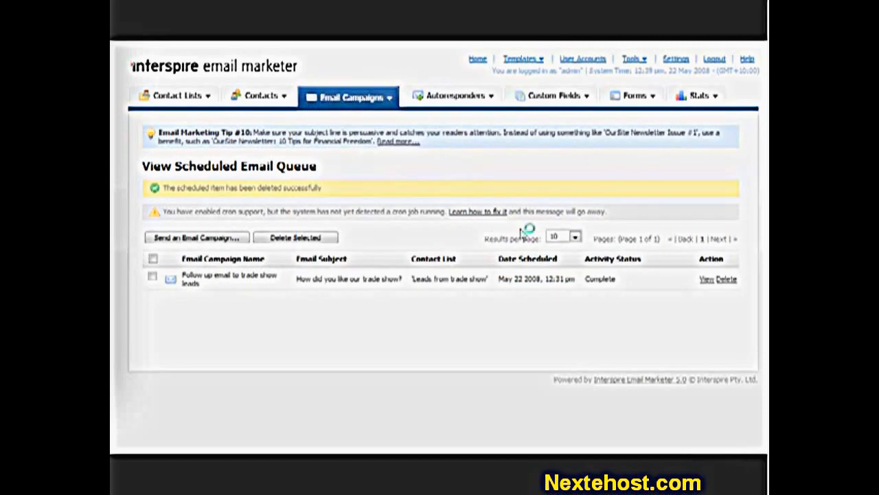
pyautogui.click(667, 265)
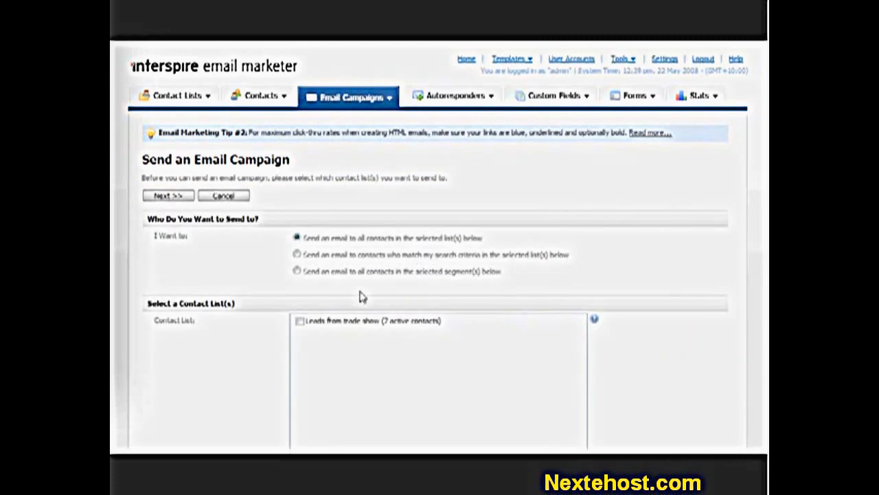
# Choose all contacts in the "Leads from trade show" list as recipients, and continue to the campaign settings
pyautogui.click(342, 321)
pyautogui.click(159, 197)
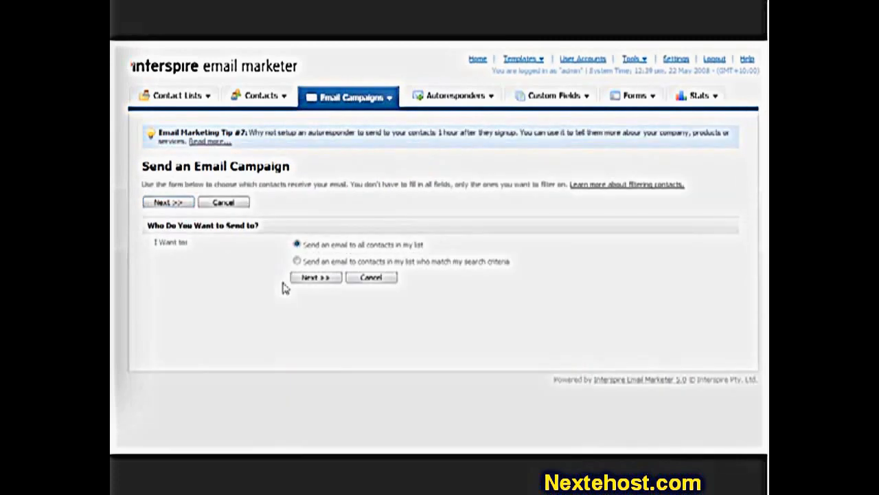
pyautogui.click(329, 278)
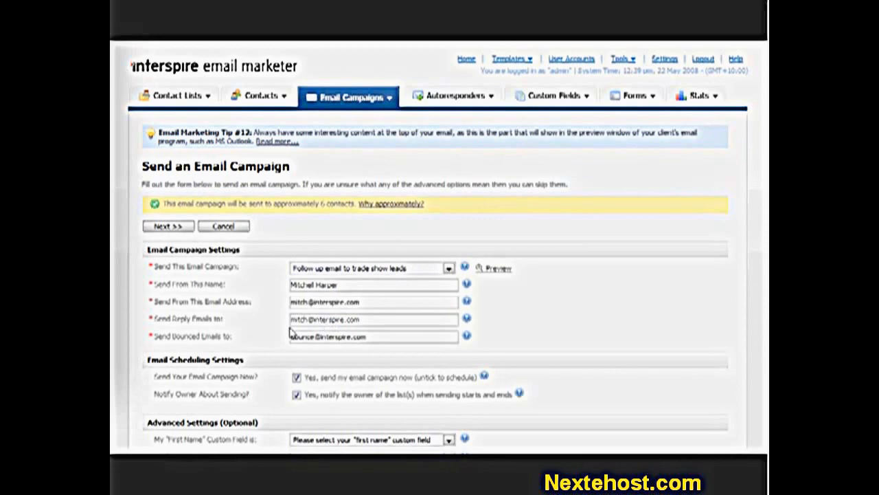
# Turn off immediate sending, set the send date to 23 May 2008 at 12:39 PM, and schedule the campaign
pyautogui.scroll(-5, 289, 333)
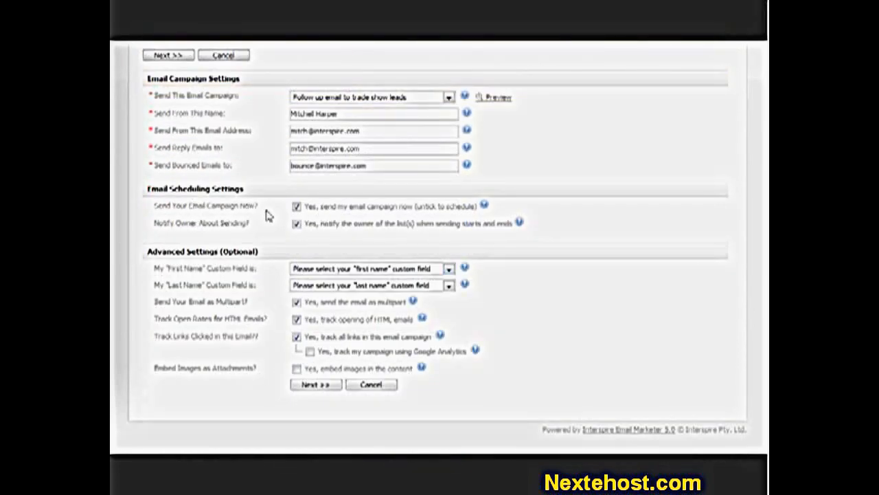
pyautogui.click(326, 208)
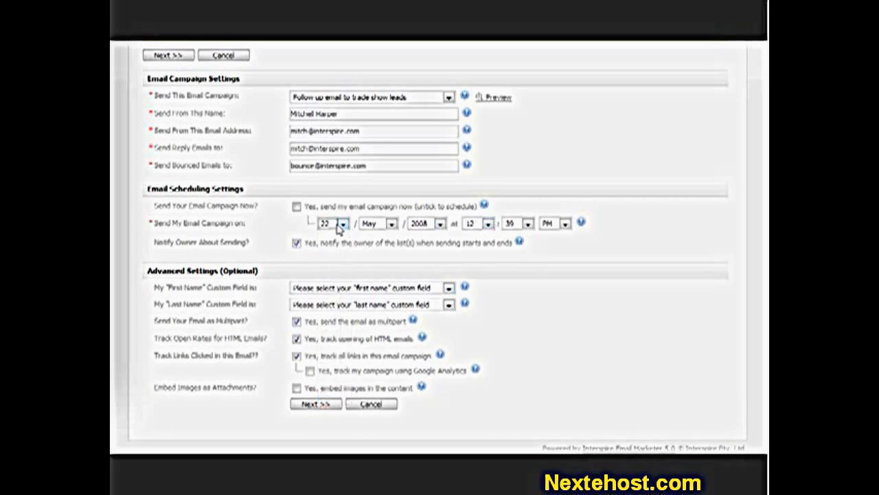
pyautogui.click(343, 224)
pyautogui.click(330, 356)
pyautogui.click(312, 404)
pyautogui.click(232, 305)
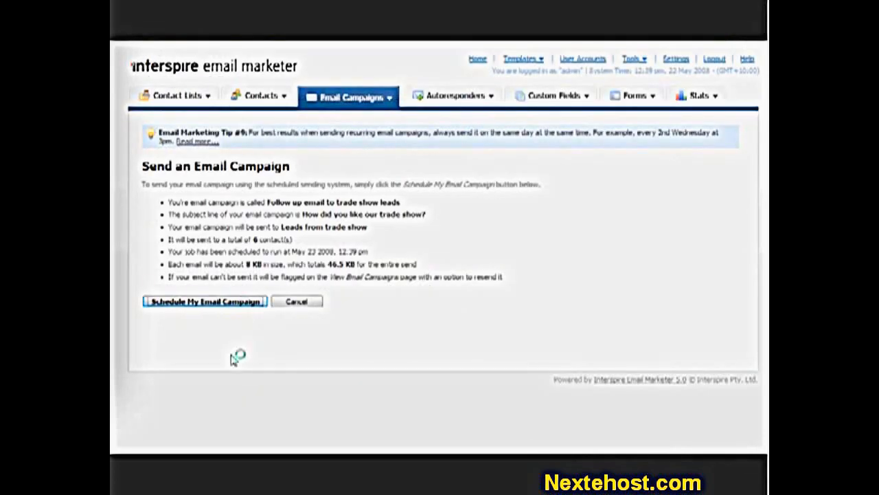
# Check the newly scheduled campaign's activity status and send date in the queue, and preview its email
pyautogui.moveTo(560, 277); pyautogui.dragTo(615, 285)
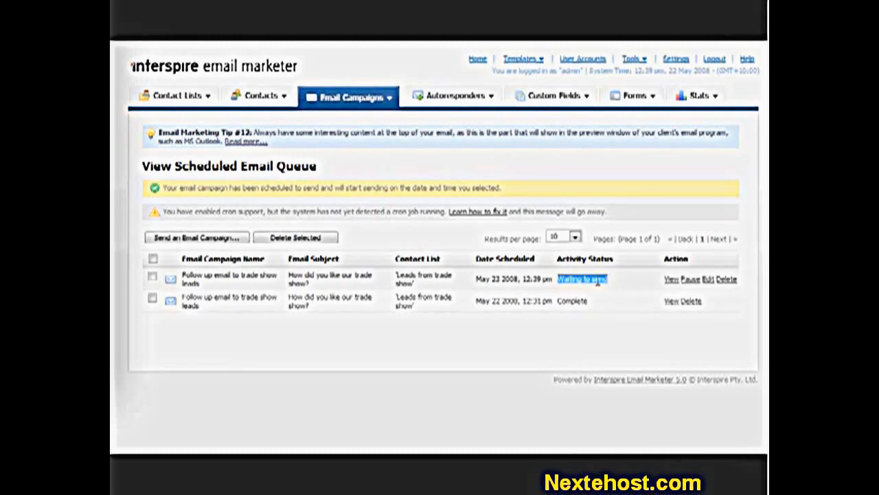
pyautogui.click(599, 284)
pyautogui.moveTo(477, 278); pyautogui.dragTo(552, 275)
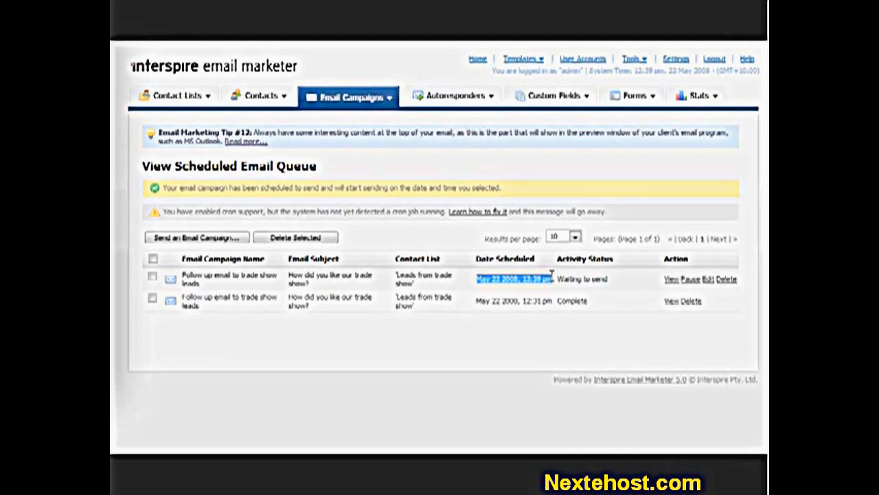
pyautogui.click(529, 283)
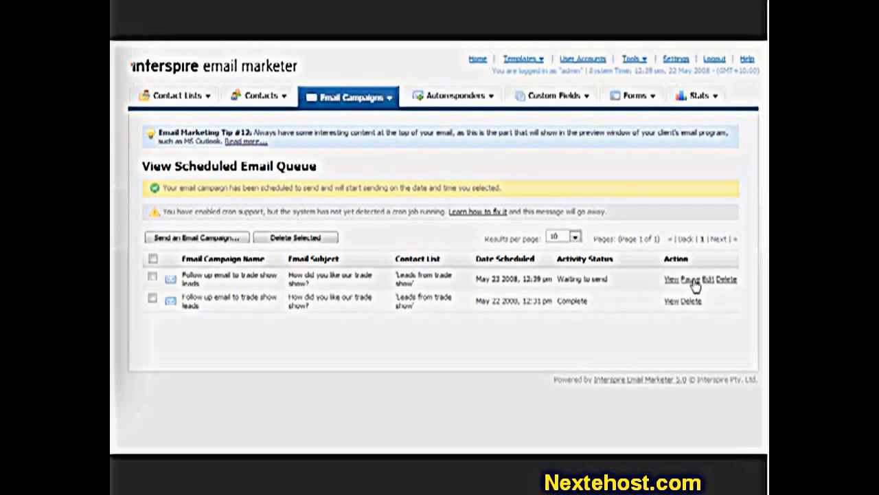
pyautogui.click(670, 279)
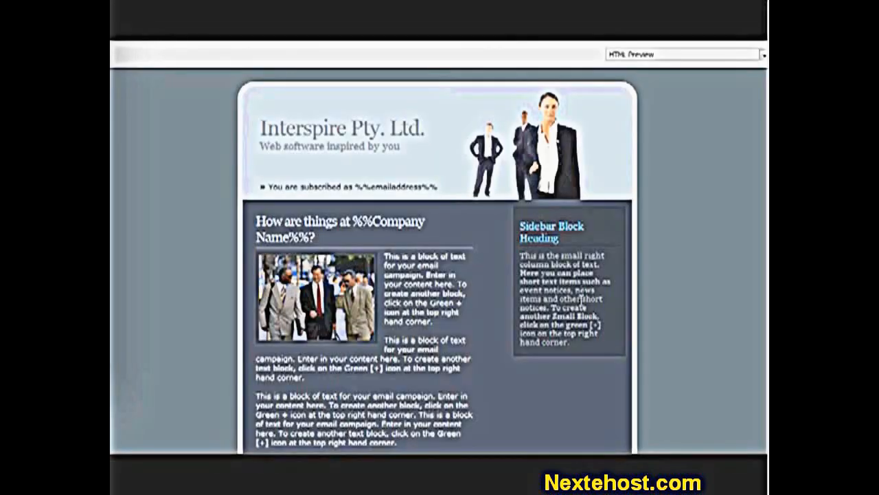
pyautogui.click(760, 34)
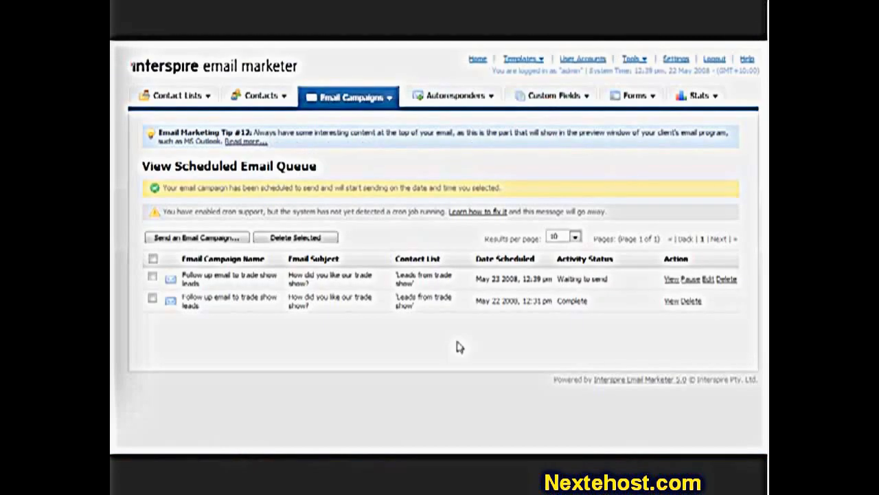